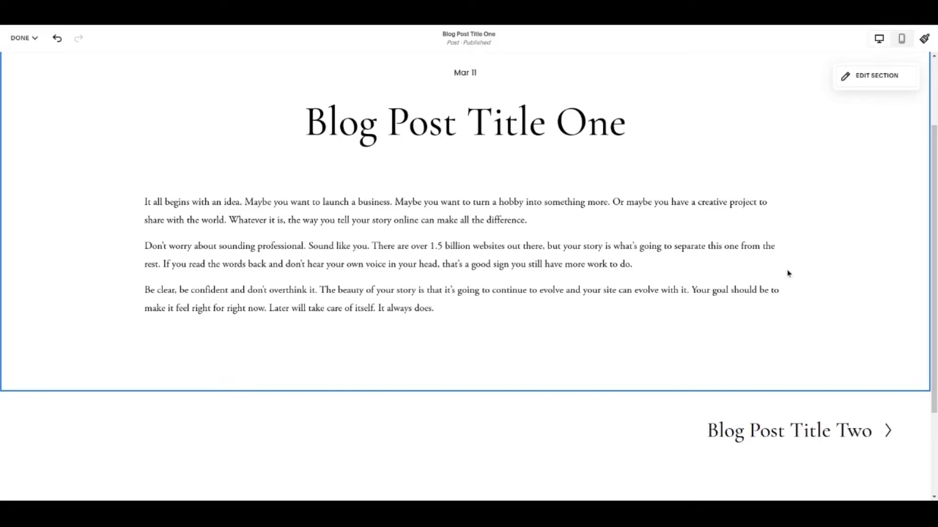
Insert a Form block right after the post's first paragraph.
mouse_move(27, 40)
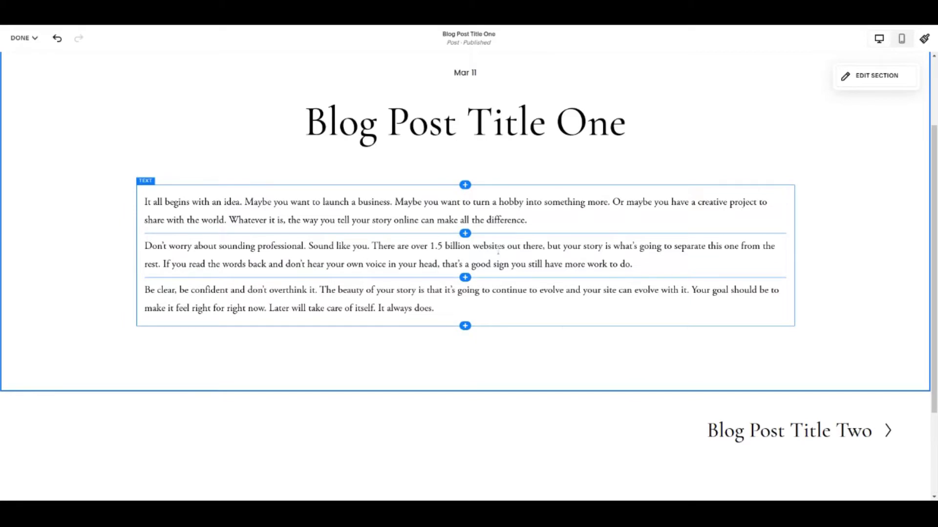
left_click(465, 233)
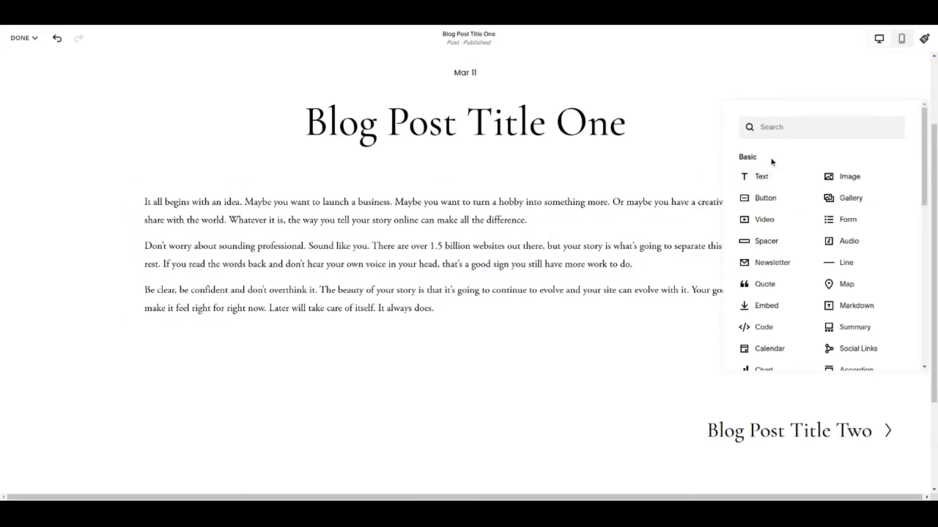
left_click(849, 221)
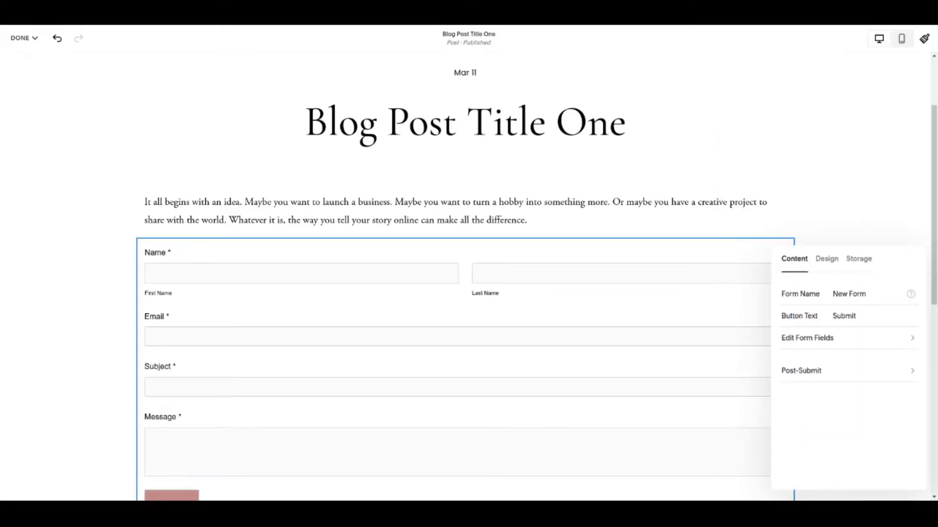
Rename the form to 'Poll in blog post'.
scroll(115, 259, "down", 3)
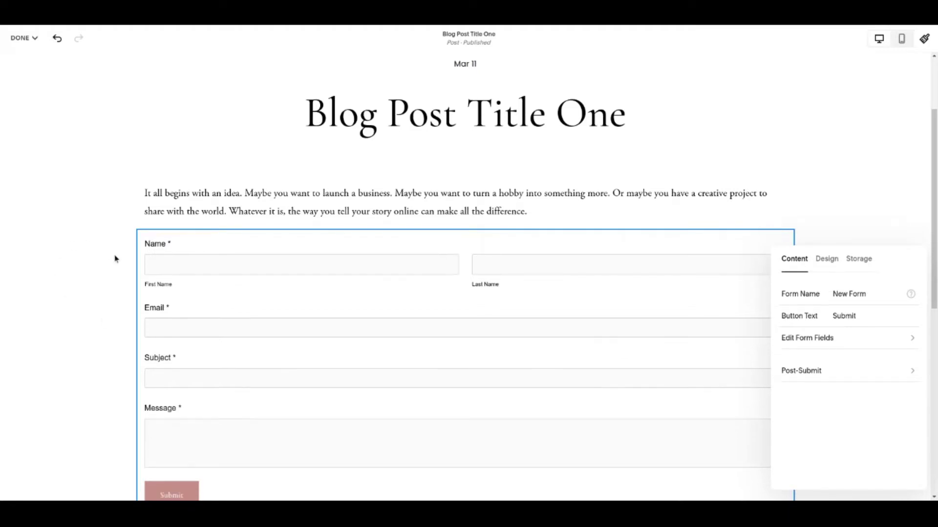
scroll(116, 259, "down", 2)
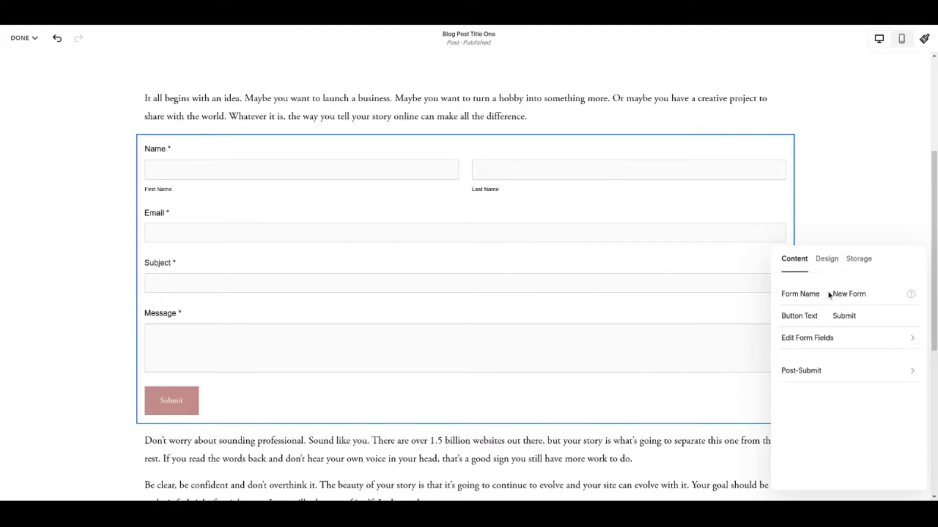
left_click_drag(830, 295, 873, 296)
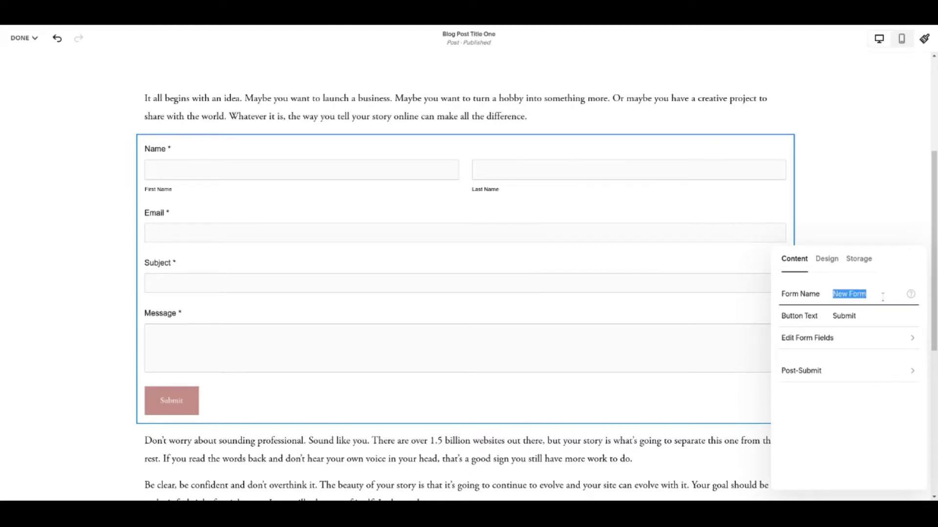
type("Poll in blog post")
Add a new Radio field to the form's field list.
left_click(811, 340)
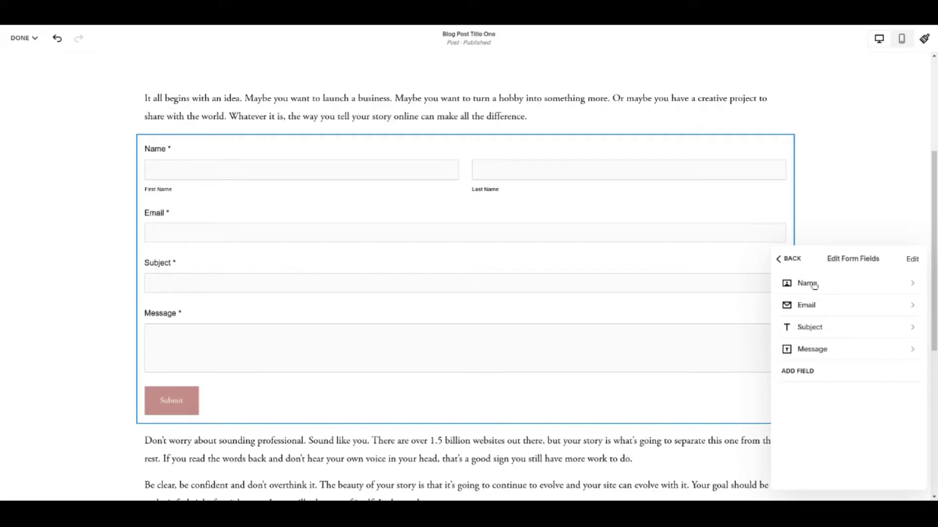
left_click(800, 372)
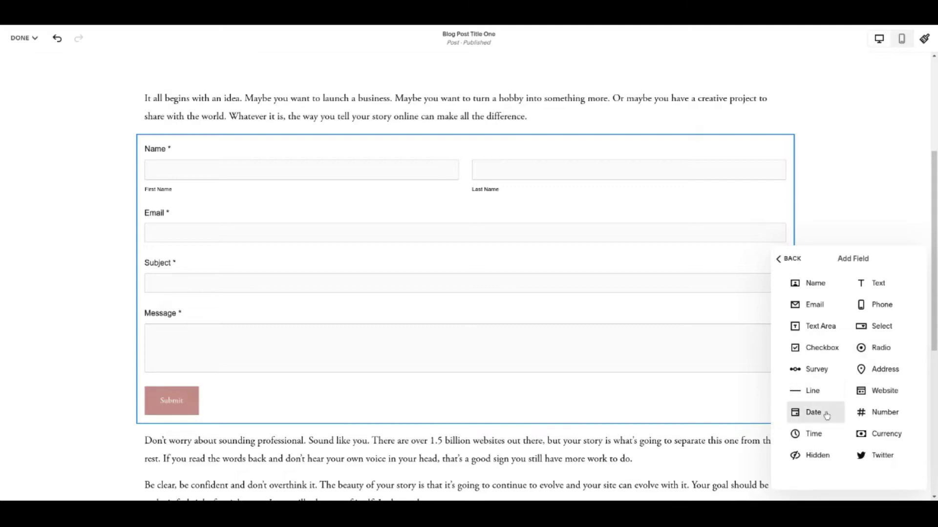
left_click(882, 353)
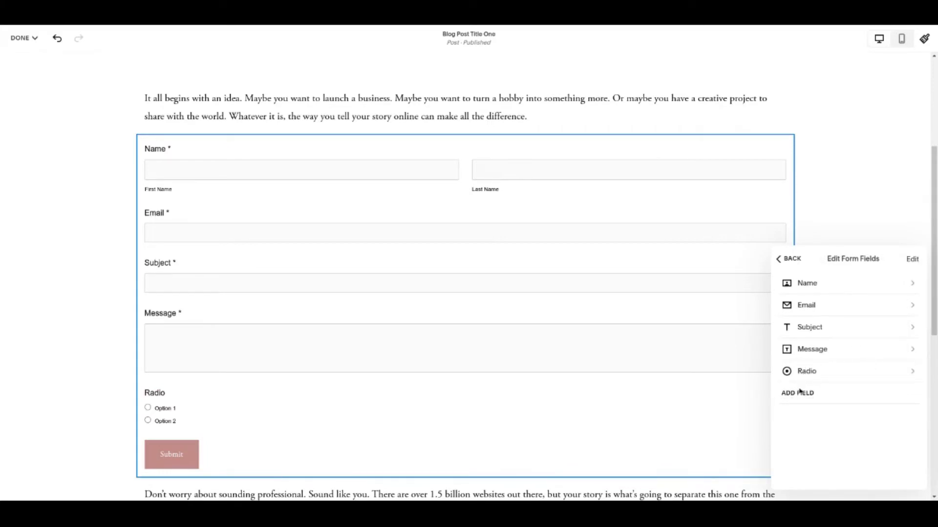
Relabel the Radio field 'Ask your question about the poll?'.
left_click(809, 373)
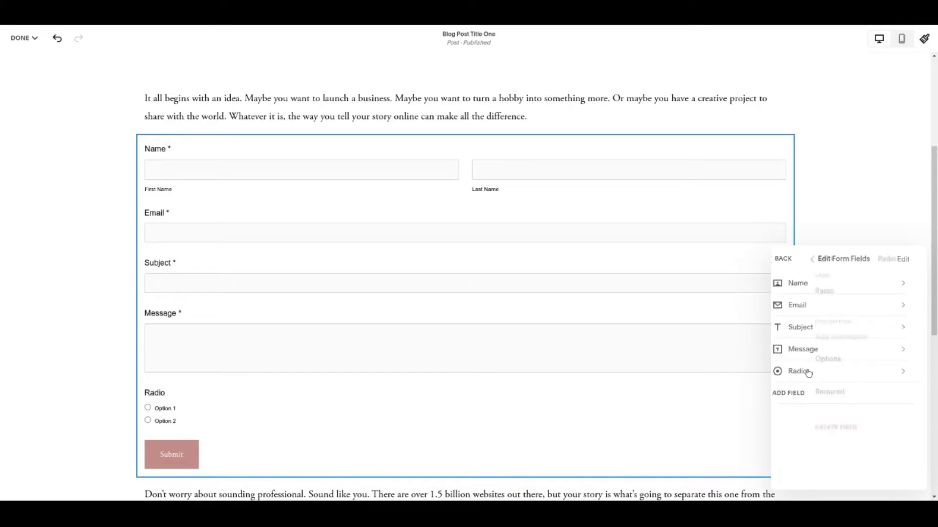
double_click(791, 292)
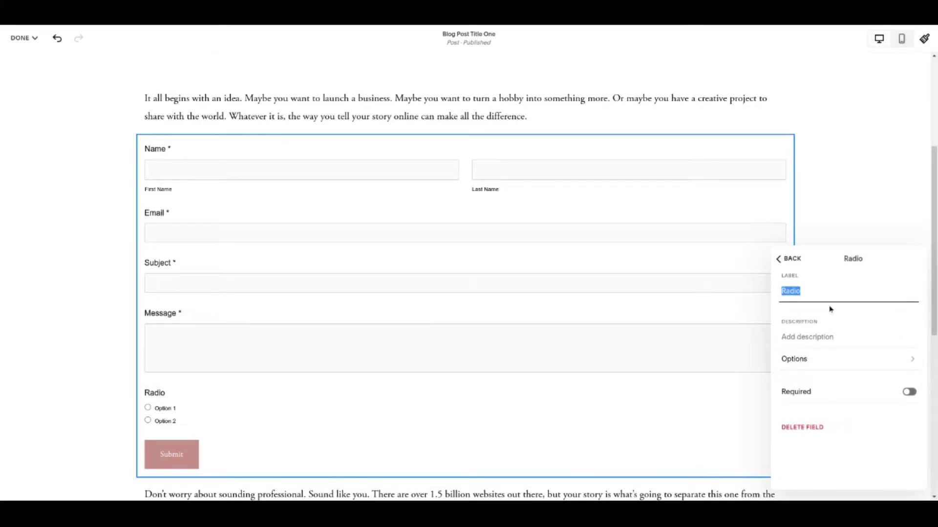
type("Ask your question about tho")
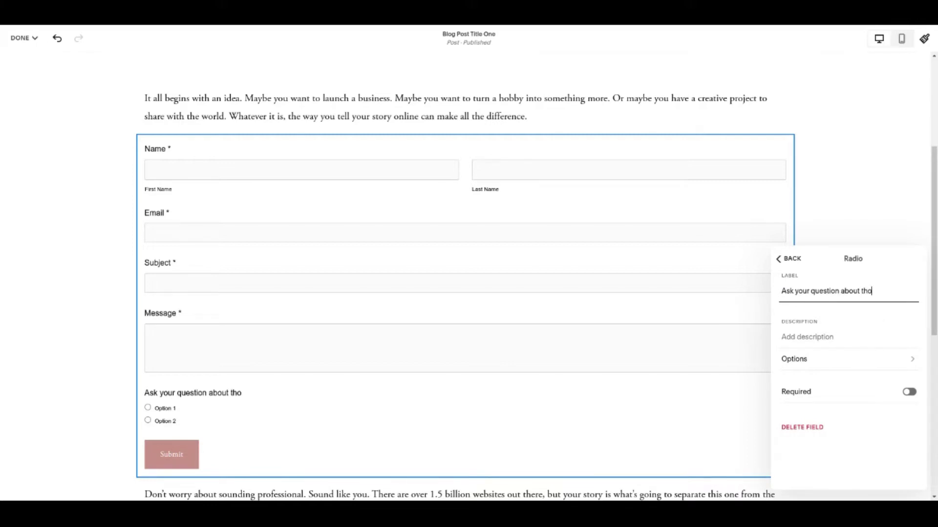
key("BackSpace")
type("e poll?")
Rename the radio answer options to Coffee and Tea.
left_click(793, 365)
left_click(814, 286)
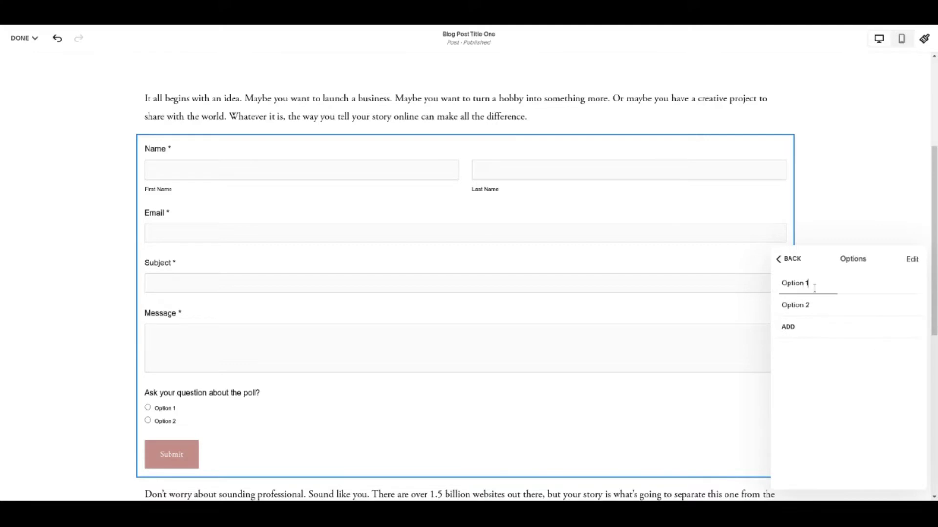
left_click_drag(814, 286, 781, 283)
type("Coffee")
left_click_drag(821, 305, 757, 301)
type("Tea")
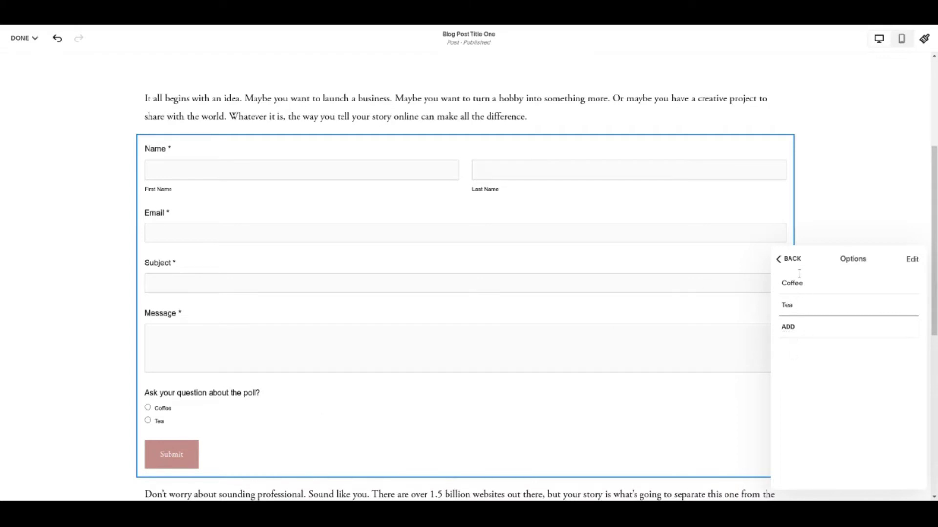
Toggle Required on and back off so the poll question stays optional.
left_click(791, 261)
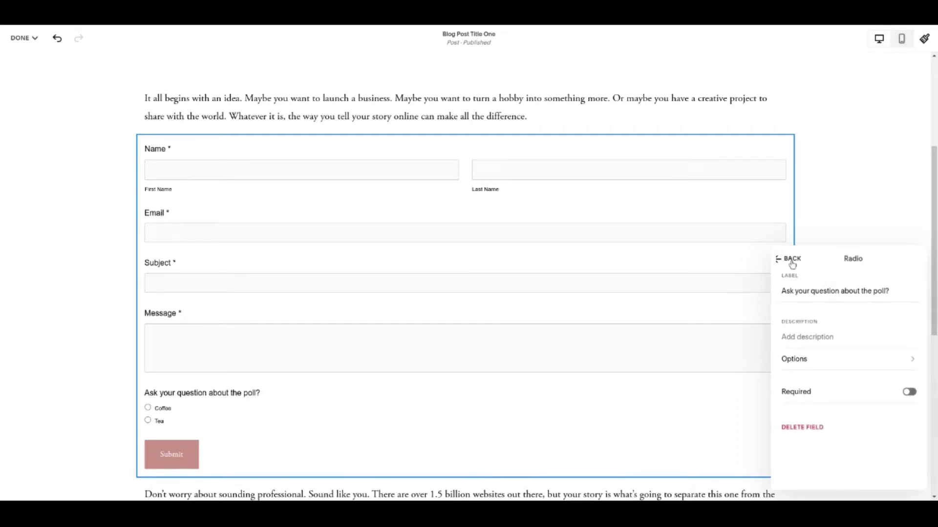
left_click(911, 393)
left_click(909, 392)
left_click(789, 261)
Delete the Name, Email, Subject and Message fields, keeping only the Coffee/Tea question.
left_click(801, 283)
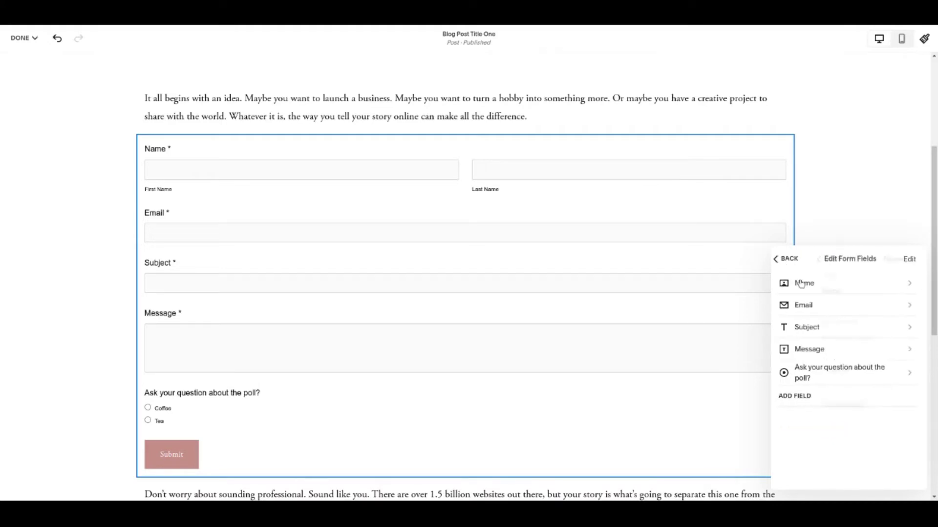
left_click(803, 406)
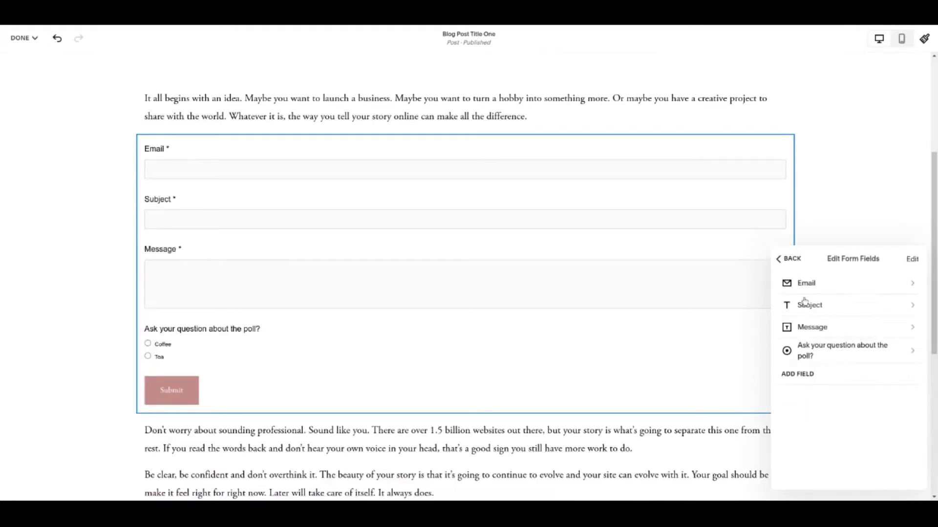
left_click(806, 283)
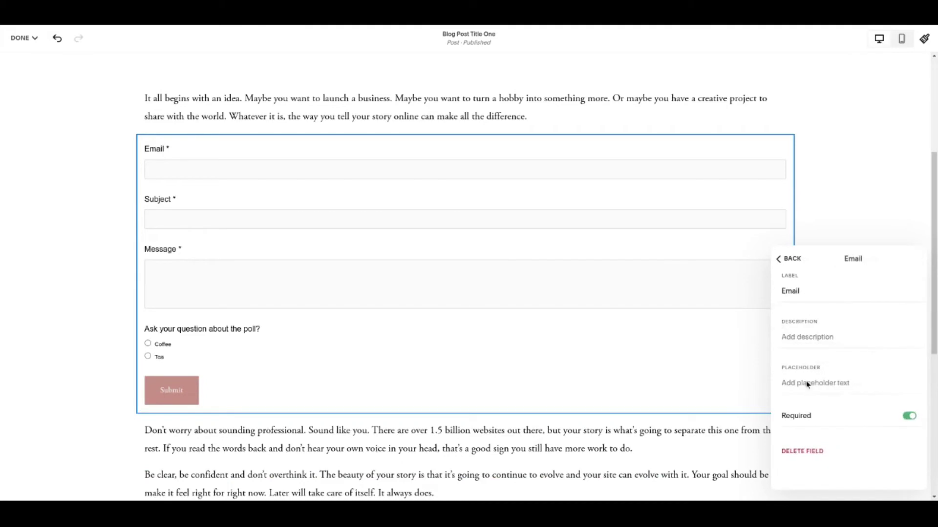
left_click(809, 451)
left_click(802, 286)
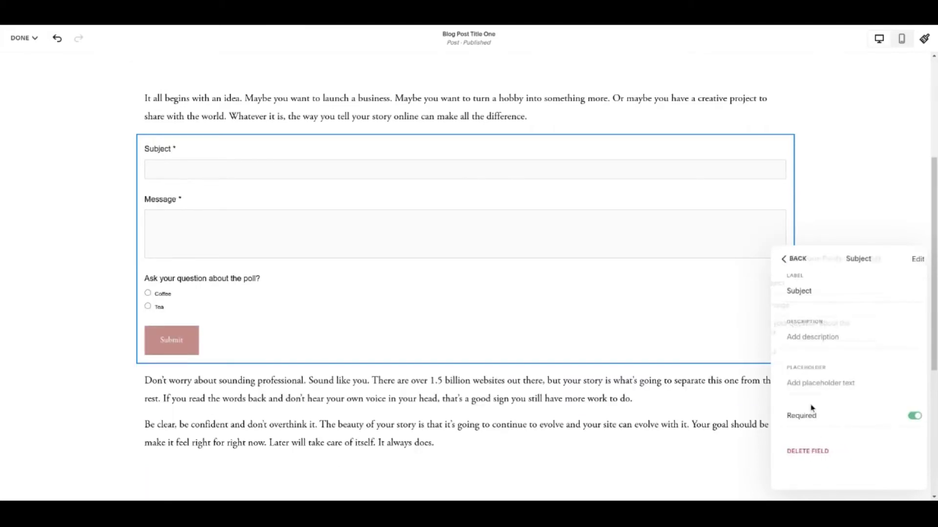
left_click(806, 451)
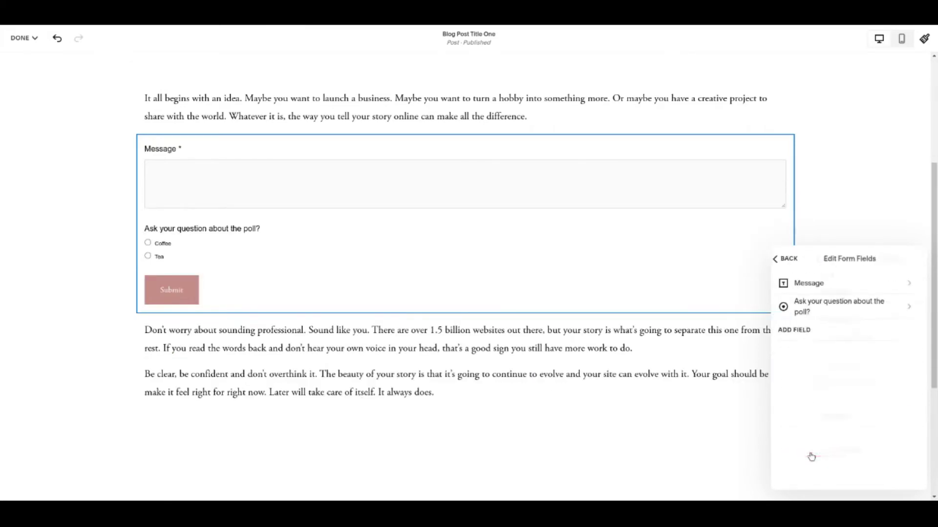
left_click(803, 284)
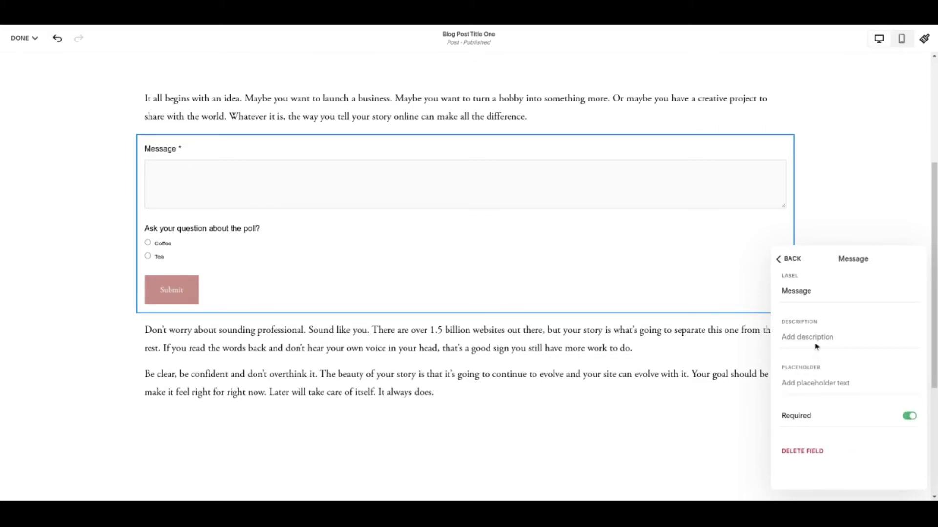
left_click(805, 451)
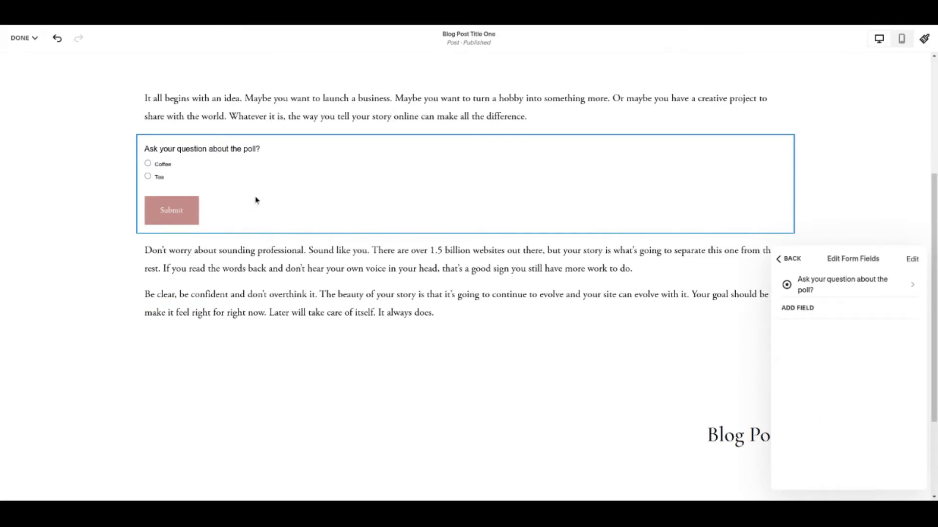
scroll(122, 188, "up", 1)
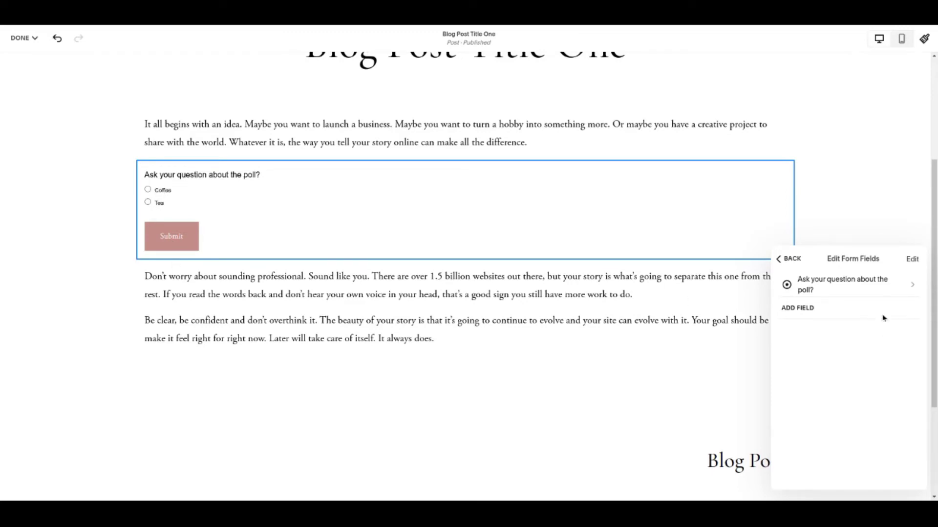
Check the Design and Storage tabs, confirm submissions are emailed, then close the form settings.
left_click(791, 261)
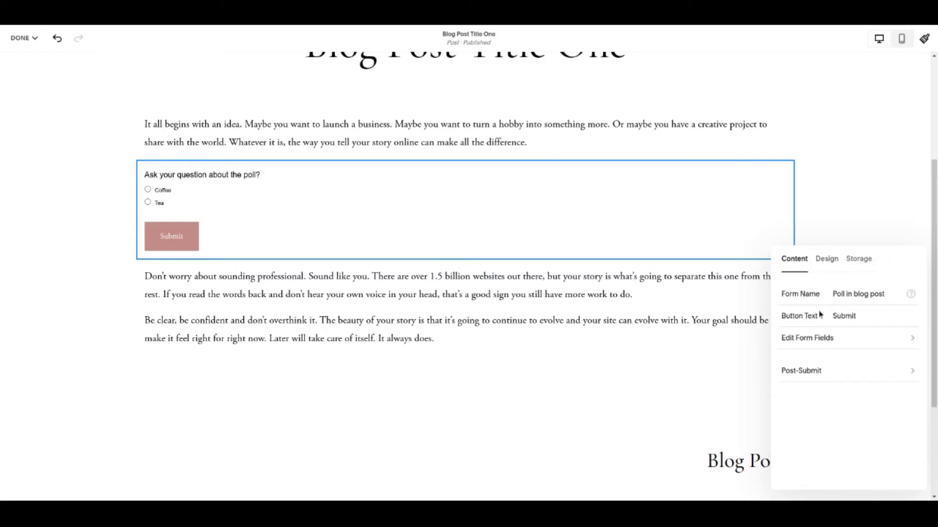
left_click(825, 258)
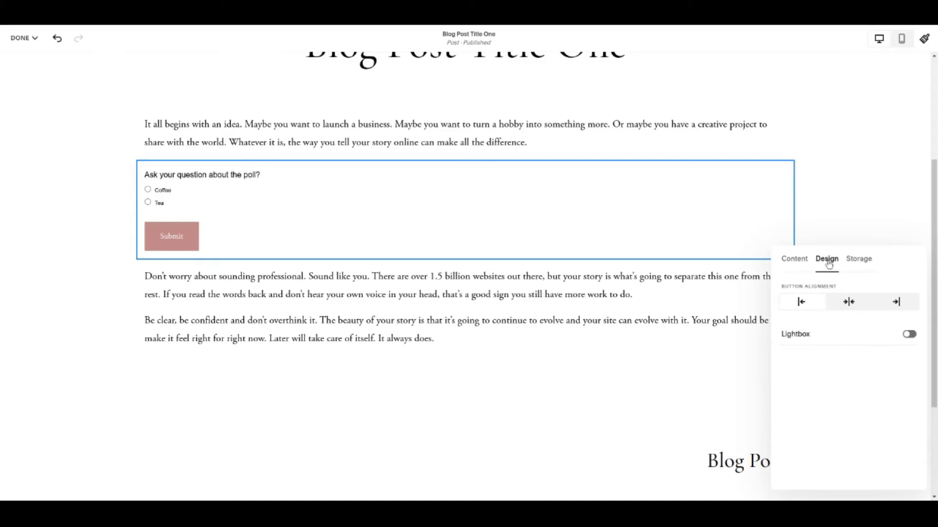
left_click(856, 260)
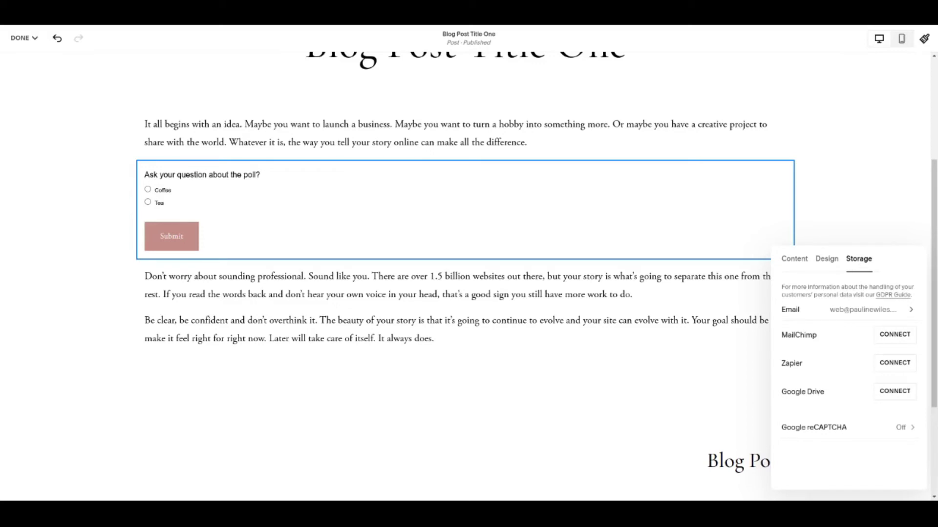
left_click(874, 310)
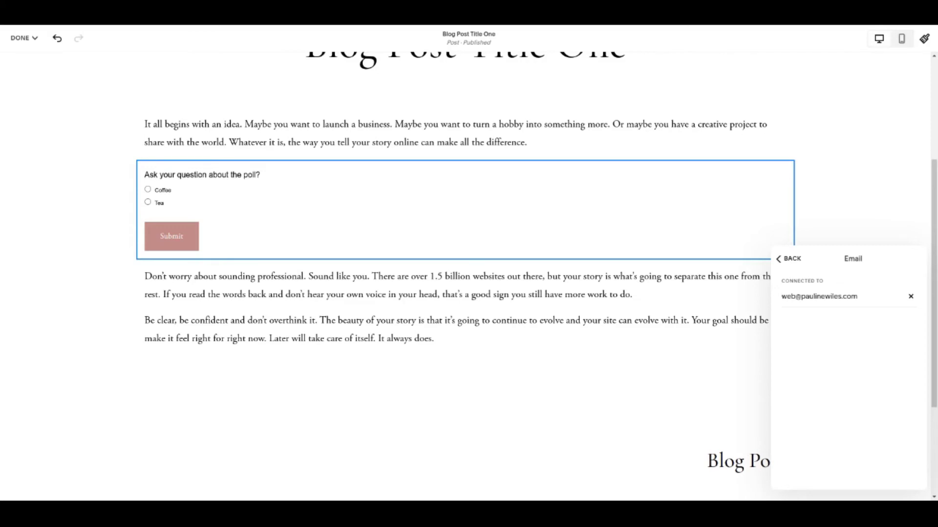
left_click(782, 259)
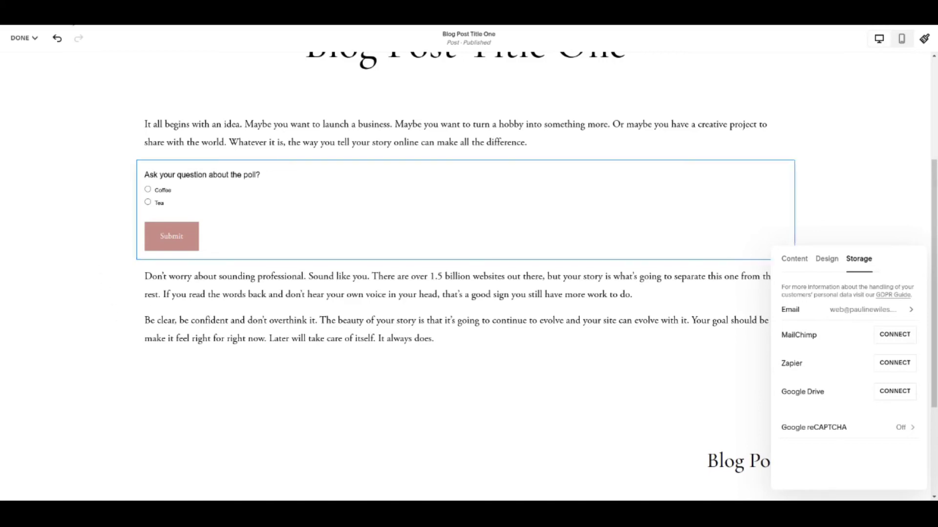
left_click(73, 78)
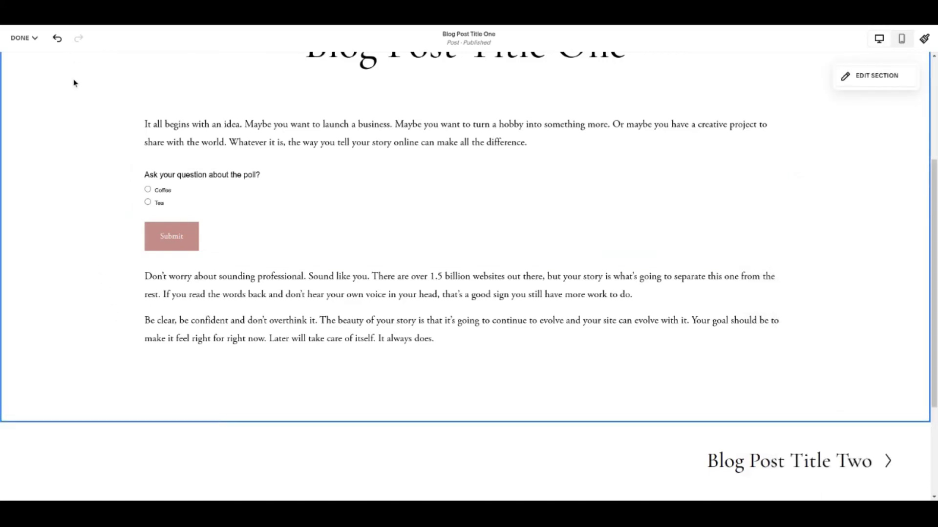
Check the poll's Post-Submit message reads 'Thank you!' and close the form editor.
left_click(175, 191)
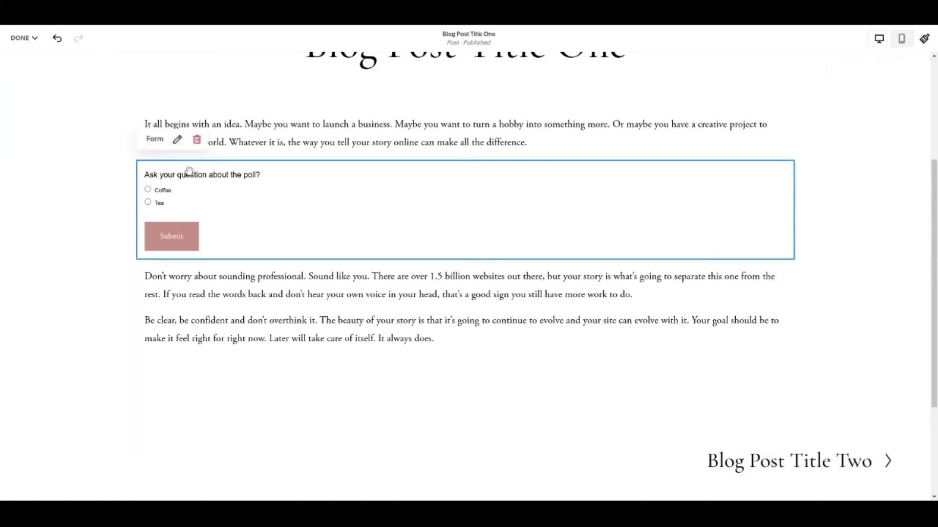
left_click(178, 141)
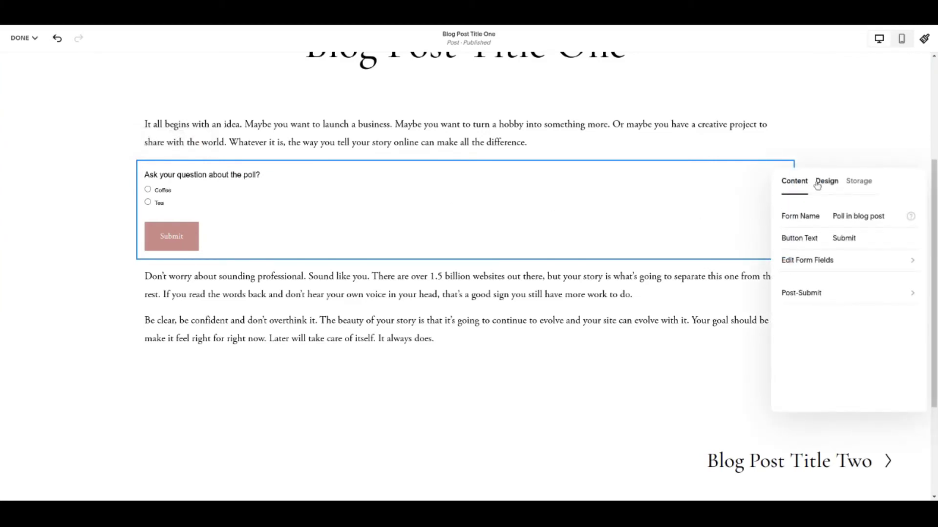
left_click(809, 295)
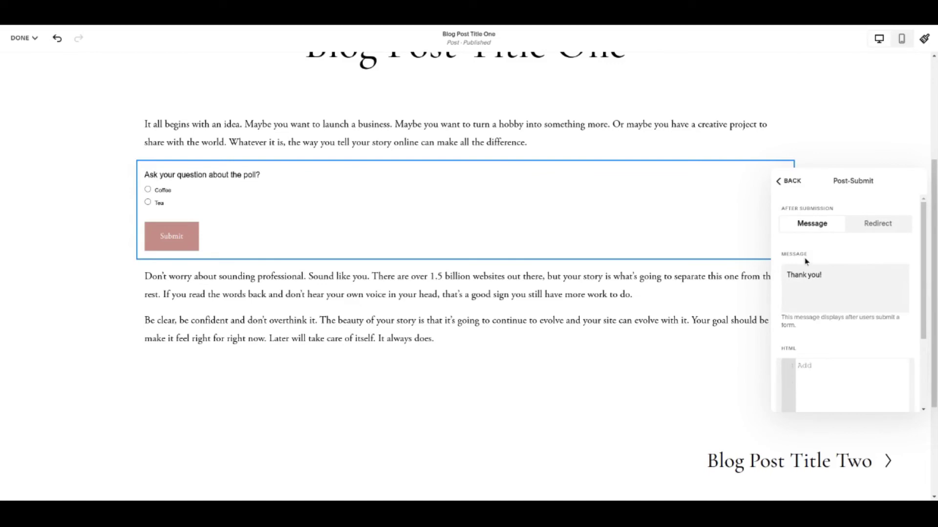
left_click(791, 277)
left_click_drag(787, 276, 821, 277)
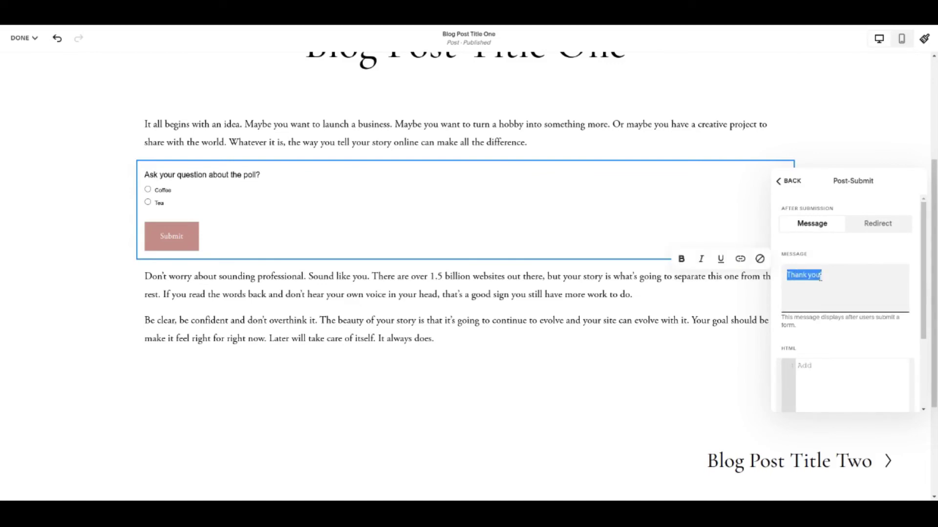
left_click(833, 276)
left_click(379, 430)
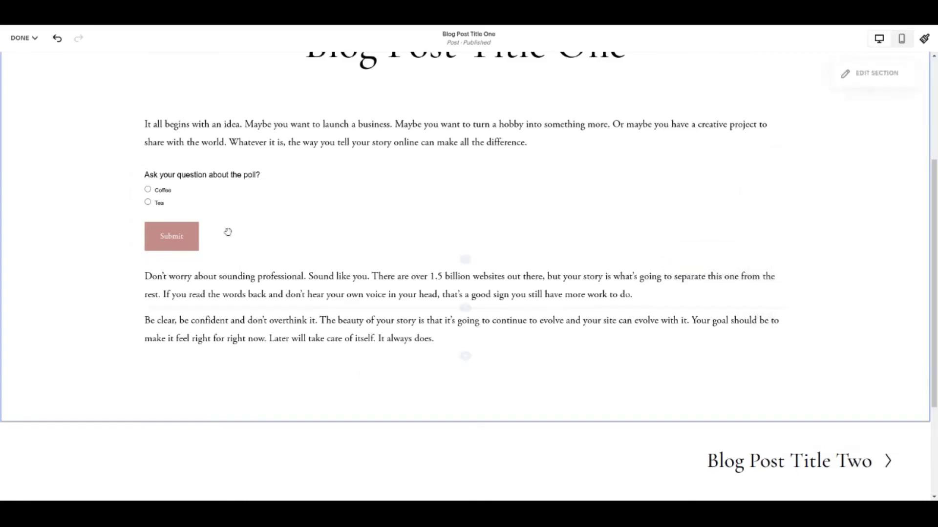
mouse_move(19, 43)
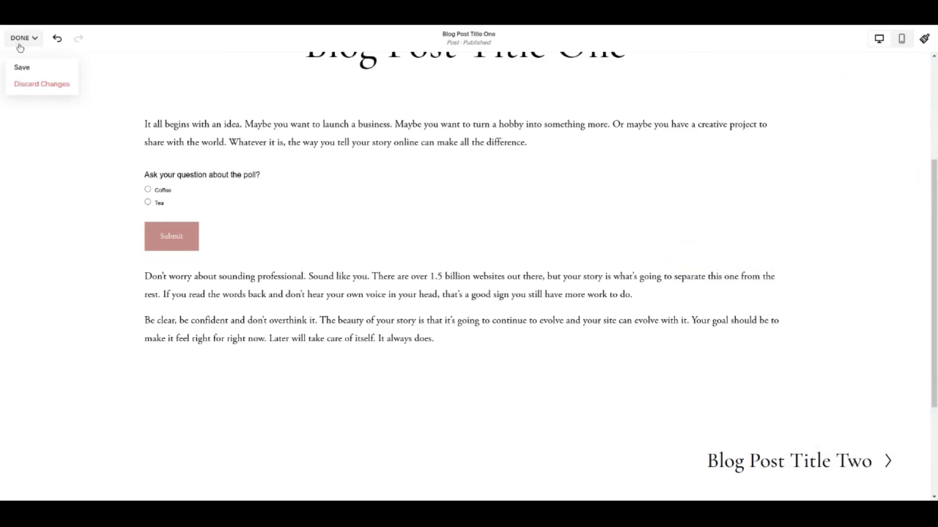
Save the blog post with the new poll form.
left_click(19, 69)
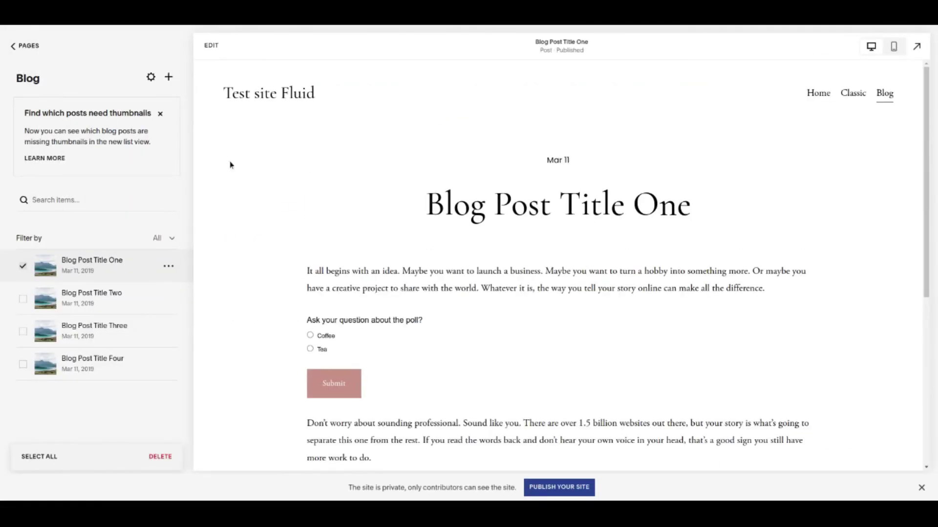
scroll(469, 253, "down", 2)
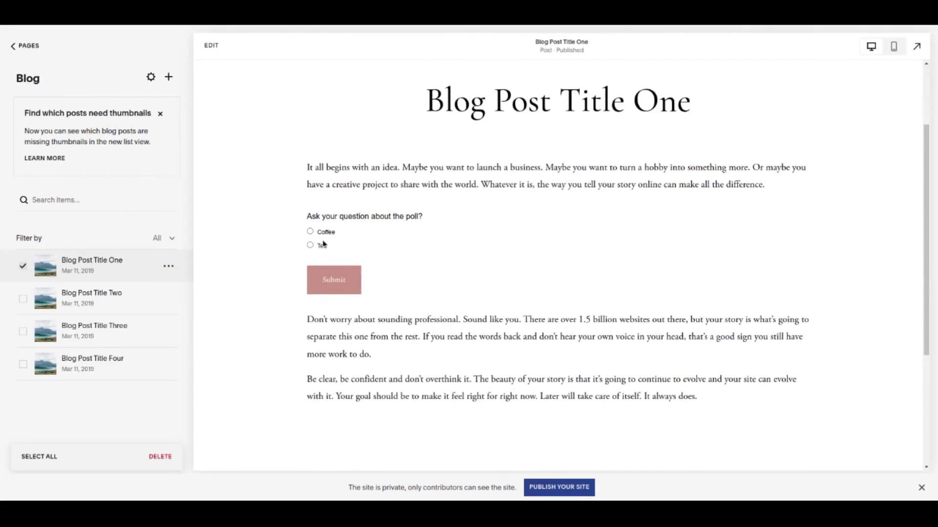
scroll(283, 193, "down", 1)
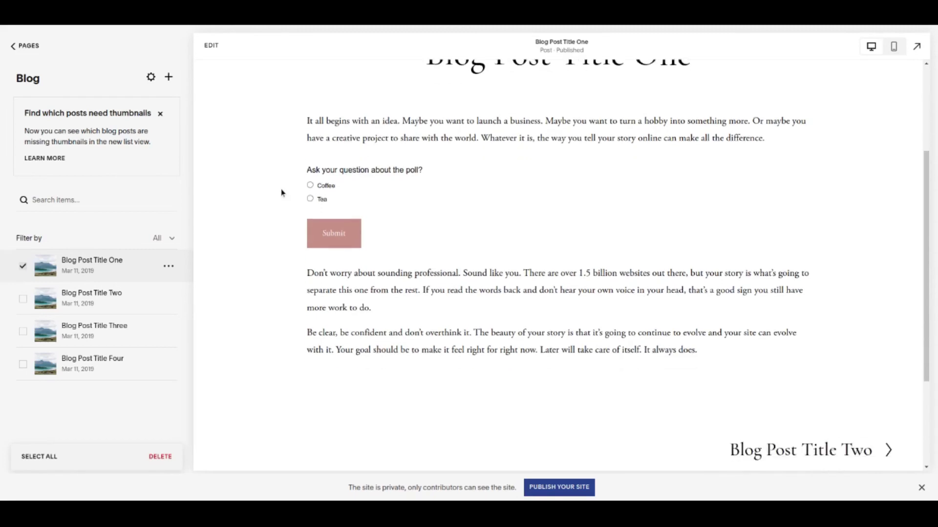
Test the poll by voting Tea and submitting to see 'Thank you!'.
left_click(310, 193)
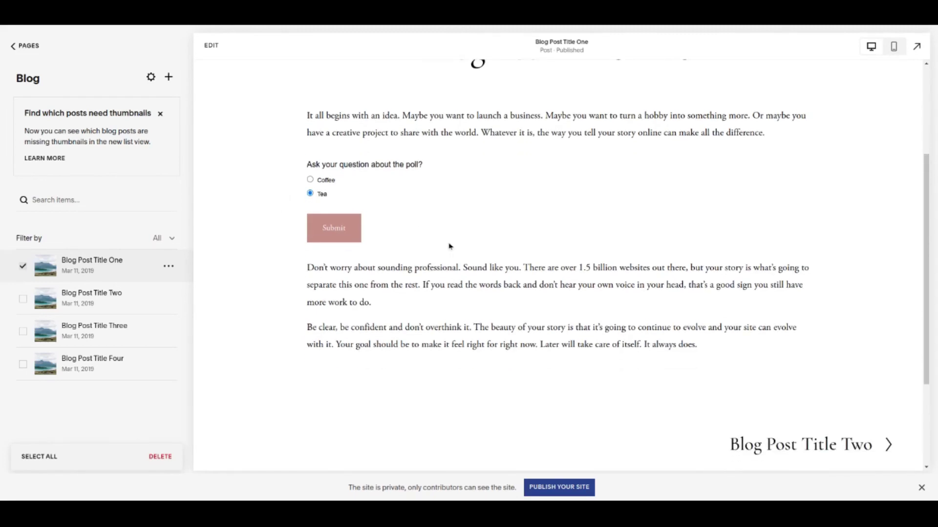
left_click(340, 233)
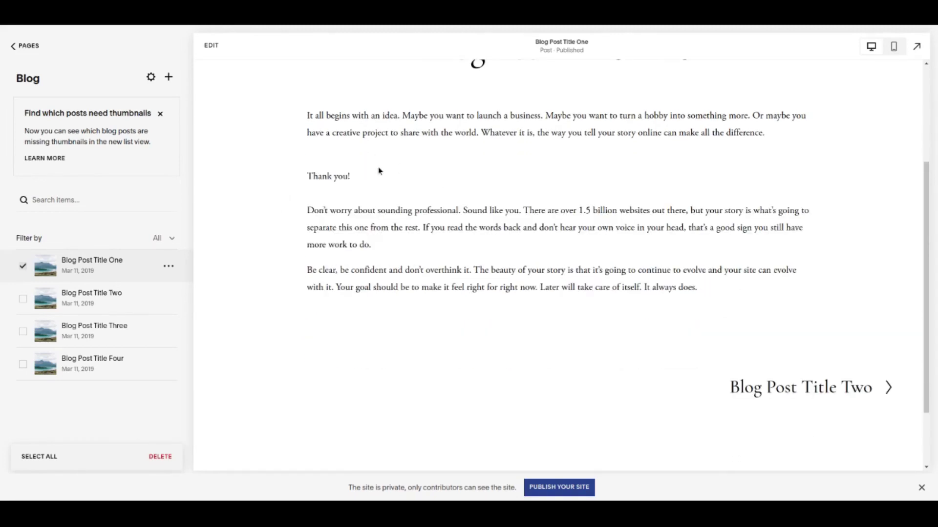
left_click_drag(293, 177, 374, 174)
left_click(452, 174)
left_click_drag(925, 230, 928, 199)
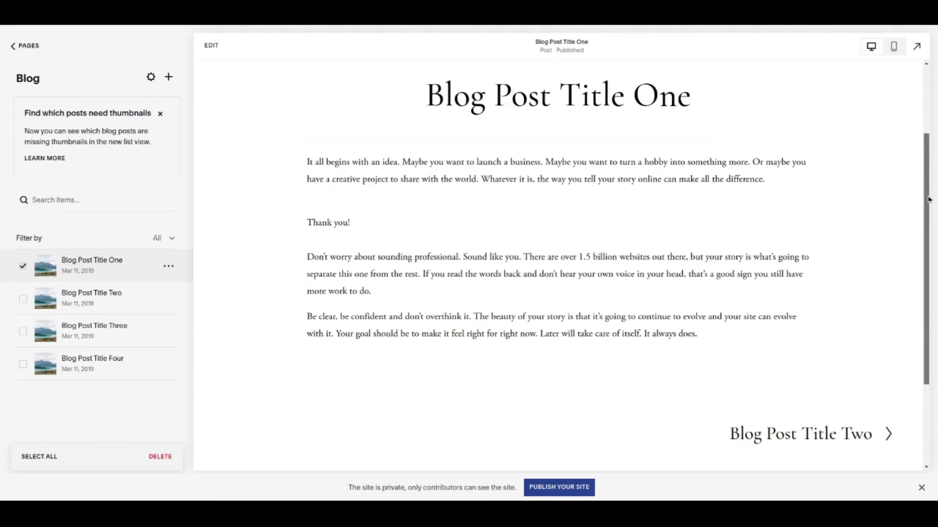